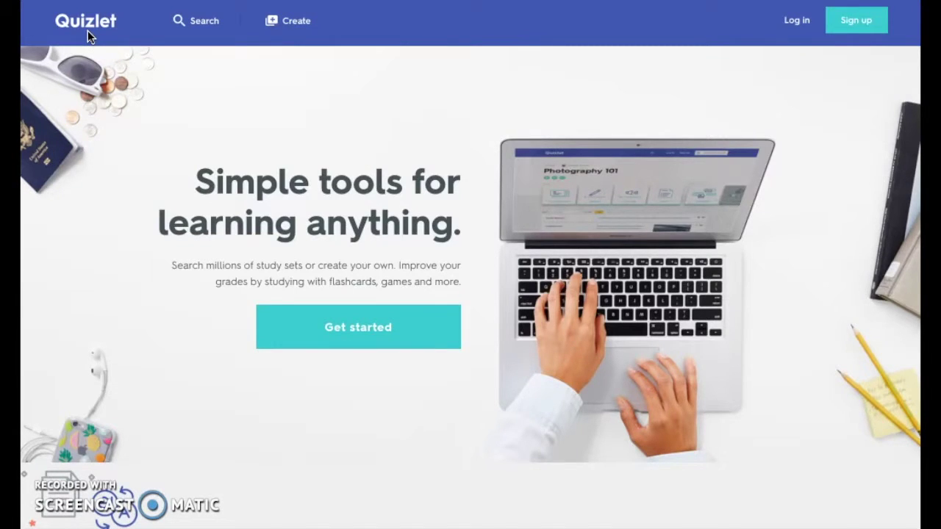
# Scroll down the Quizlet home page to the '125,790,000 Study Sets and Counting' sample sets.
pyautogui.click(116, 124)
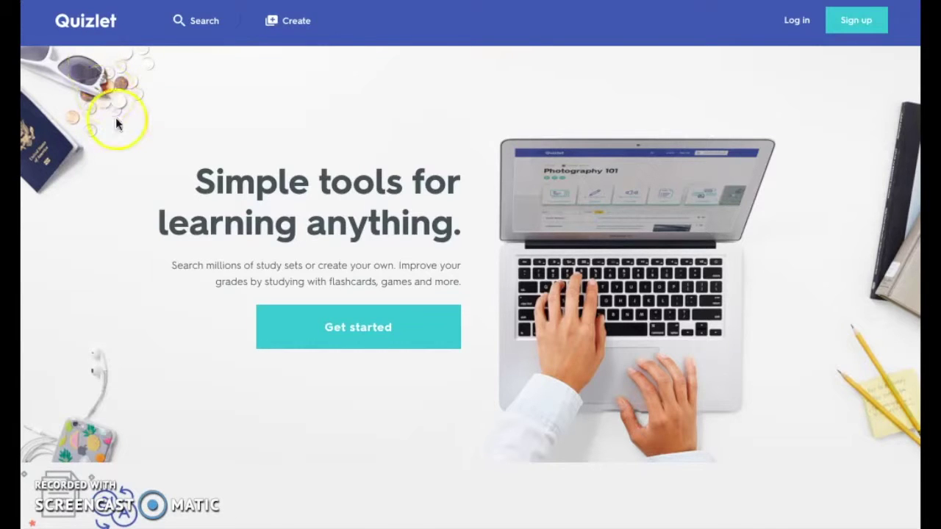
pyautogui.scroll(-5, 132, 168)
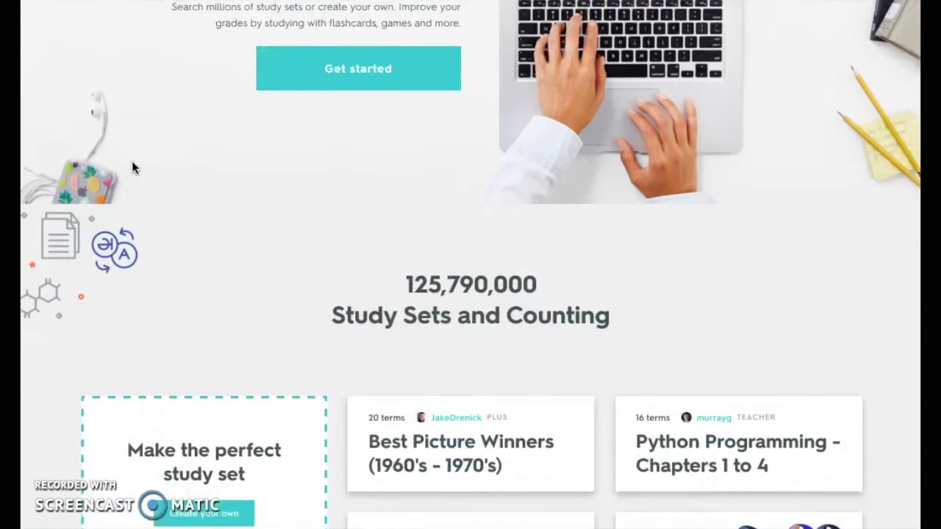
pyautogui.scroll(-2, 131, 168)
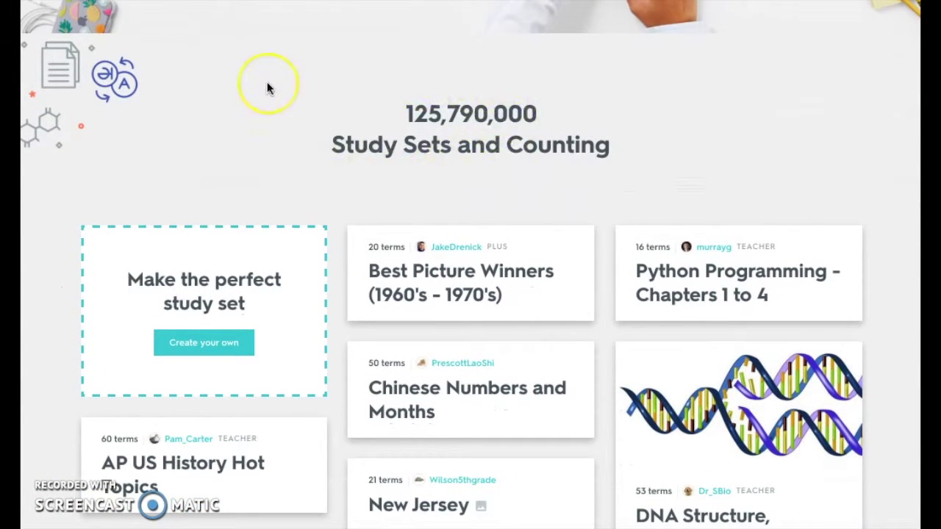
pyautogui.scroll(-2, 268, 89)
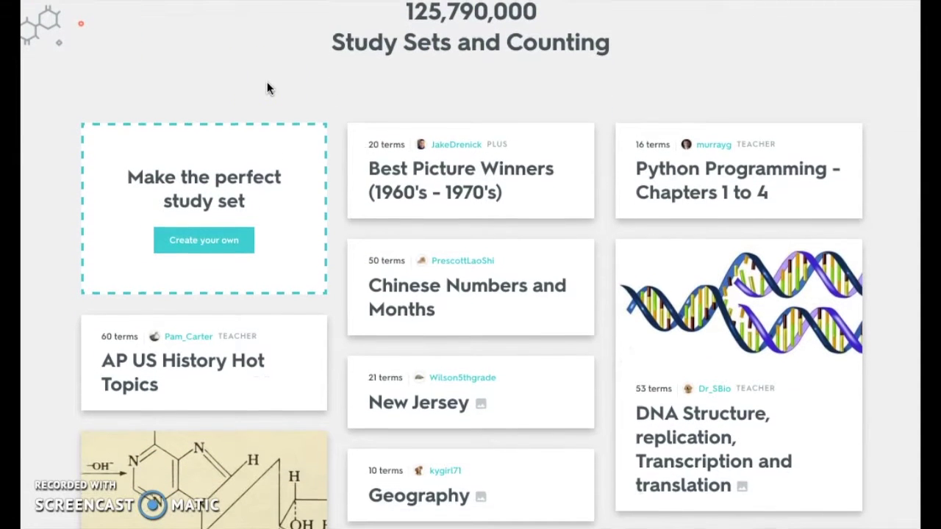
# Open the 'Chinese Numbers and Months' study set card.
pyautogui.click(399, 290)
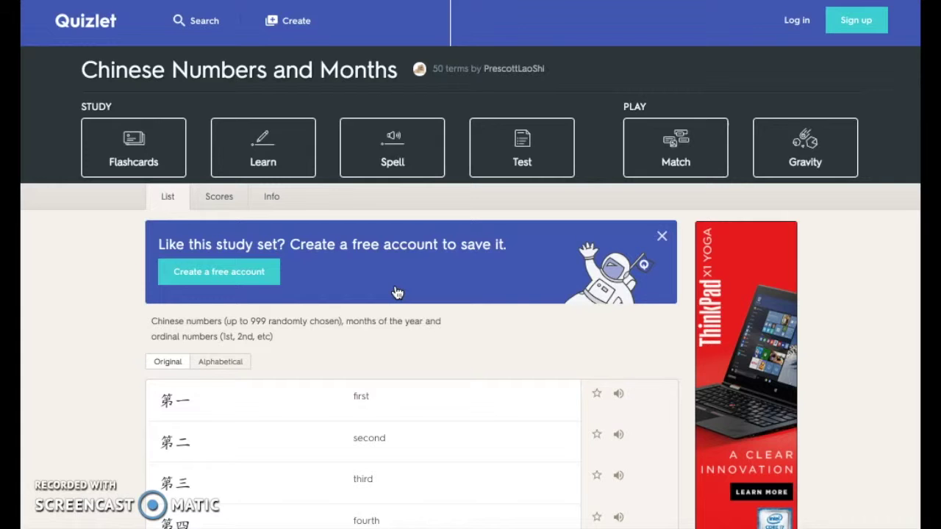
# Create a free Quizlet account and reach the Latest Activity dashboard.
pyautogui.click(396, 292)
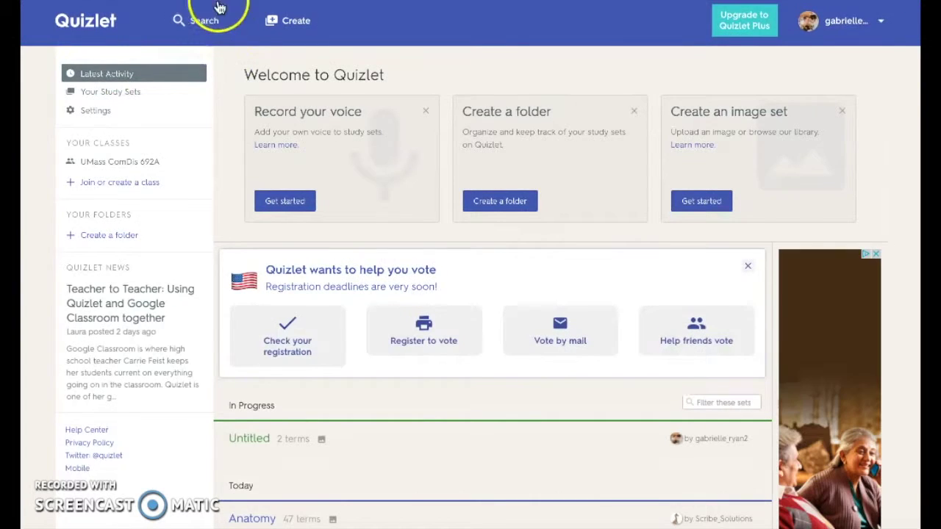
# Search study sets for 'anatomy' and open the second result, the 105-term Anatomy set.
pyautogui.click(196, 24)
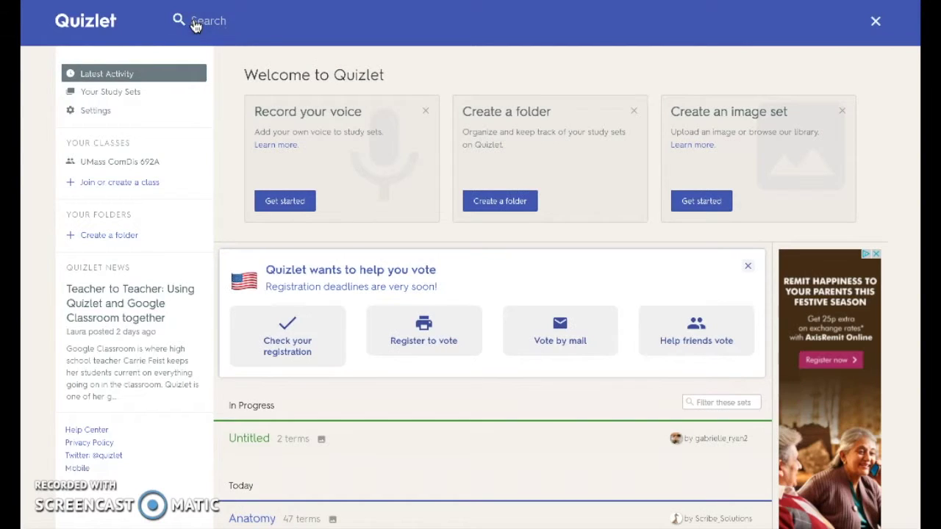
pyautogui.write('anatomy')
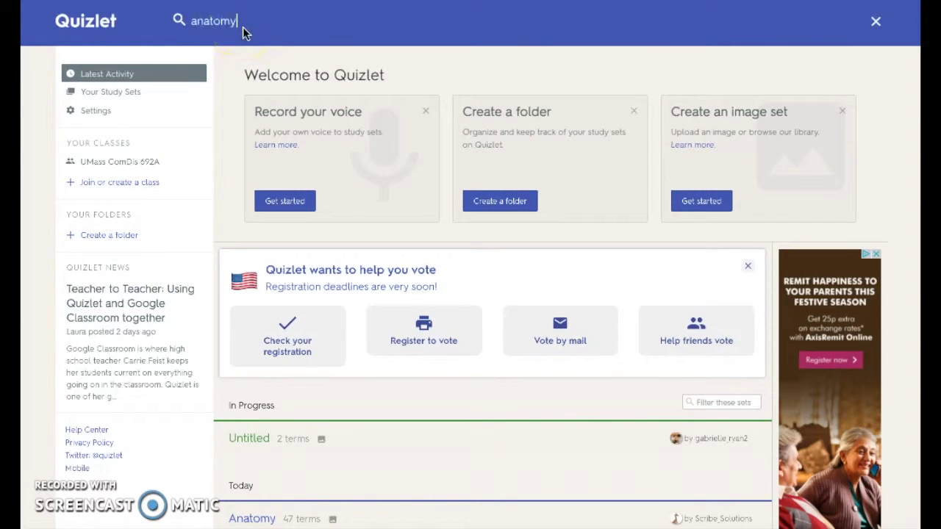
pyautogui.press('Return')
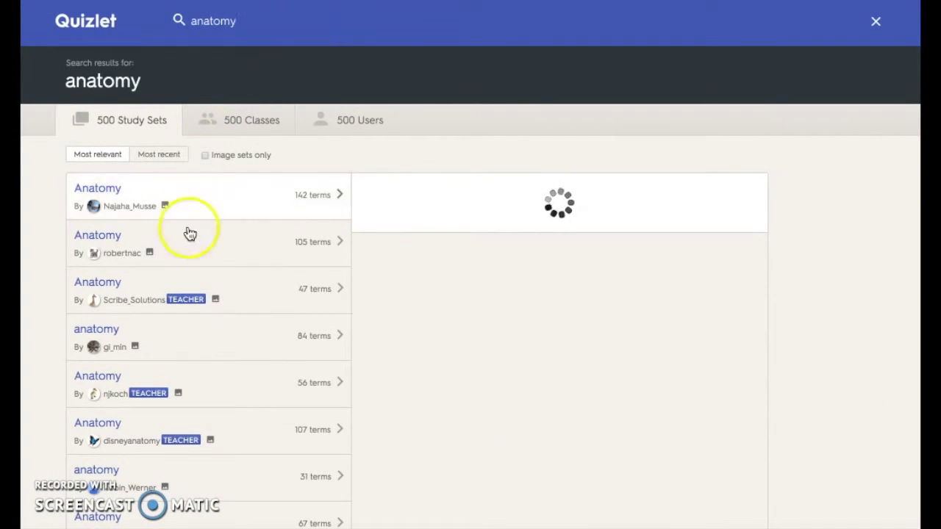
pyautogui.click(190, 234)
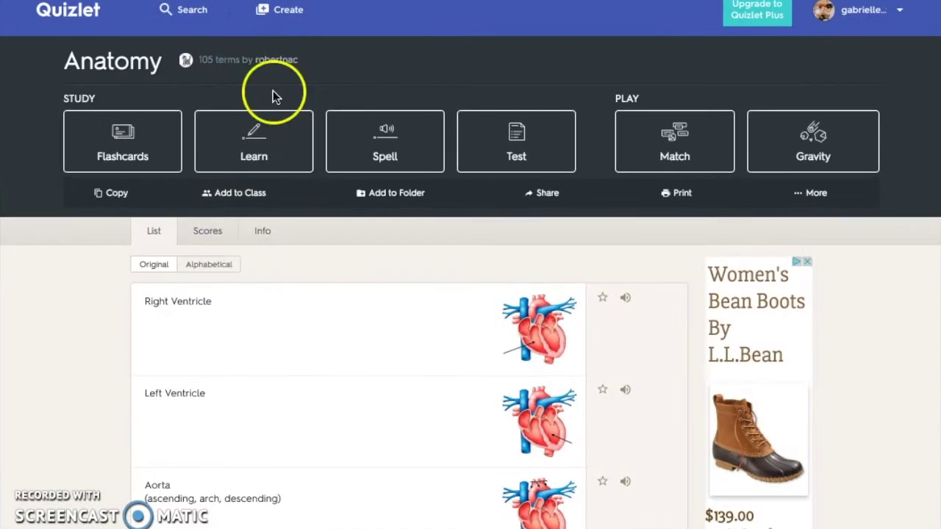
# Make a new Anatomy set with a third Occipital Lobe term using the first brain picture.
pyautogui.click(279, 10)
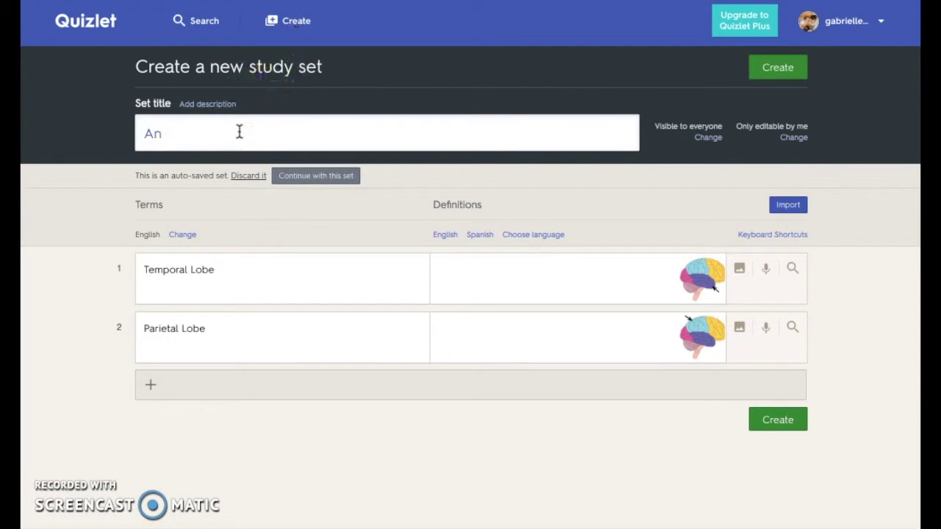
pyautogui.click(156, 386)
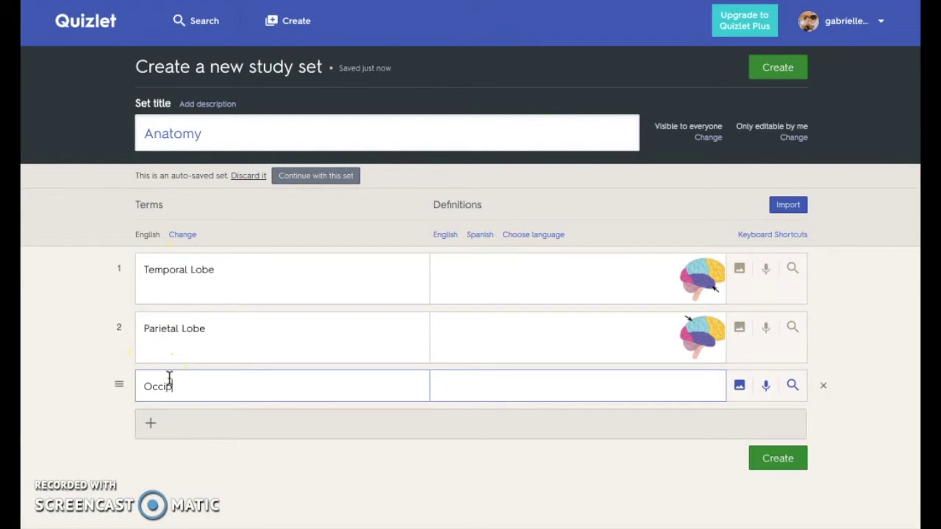
pyautogui.click(739, 387)
pyautogui.scroll(-1, 358, 320)
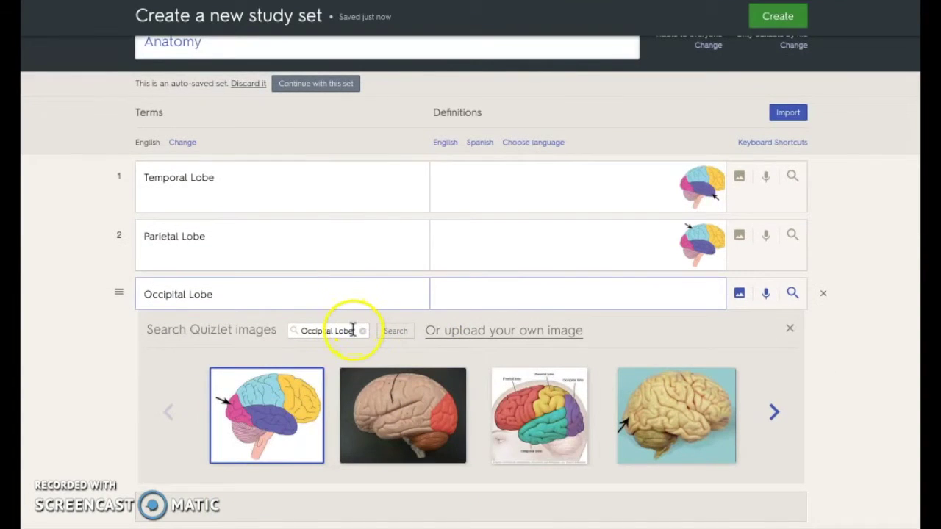
pyautogui.click(307, 410)
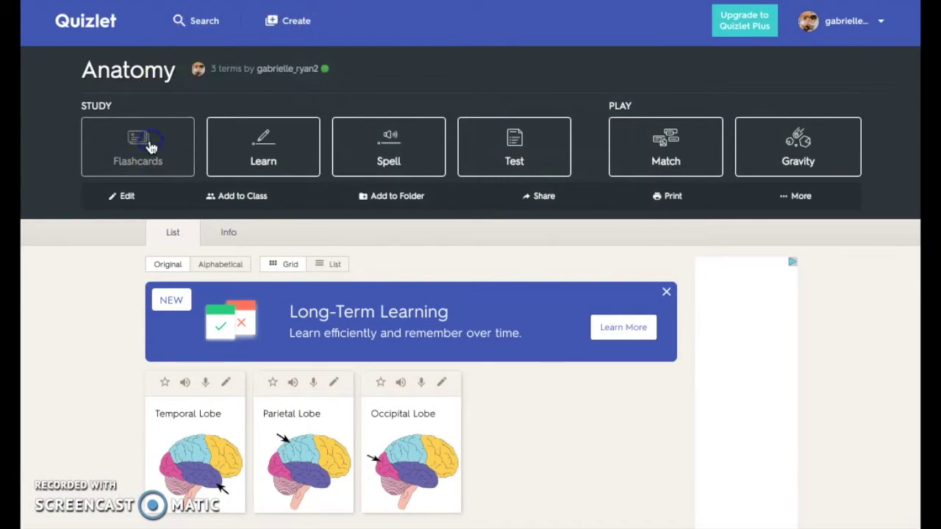
# Study the Anatomy set as flashcards, flipping a card to its term and back.
pyautogui.click(151, 147)
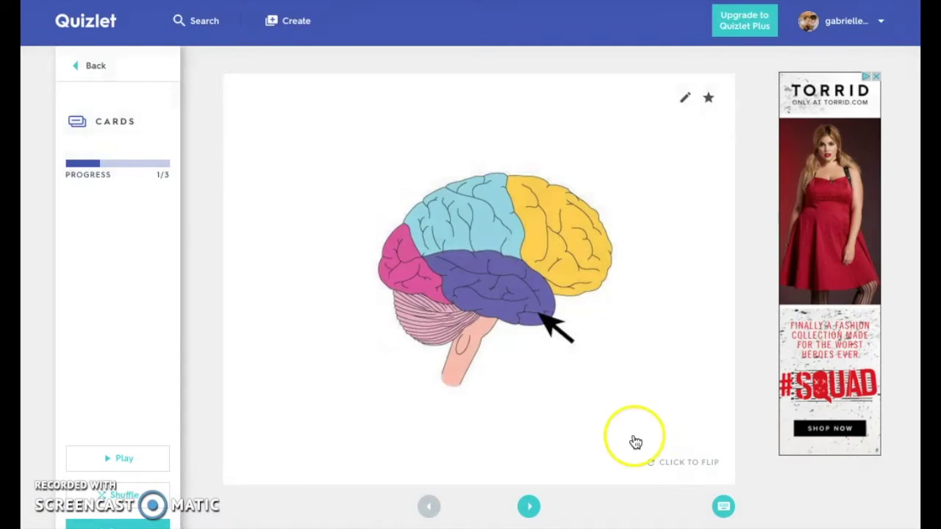
pyautogui.click(677, 462)
pyautogui.click(677, 462)
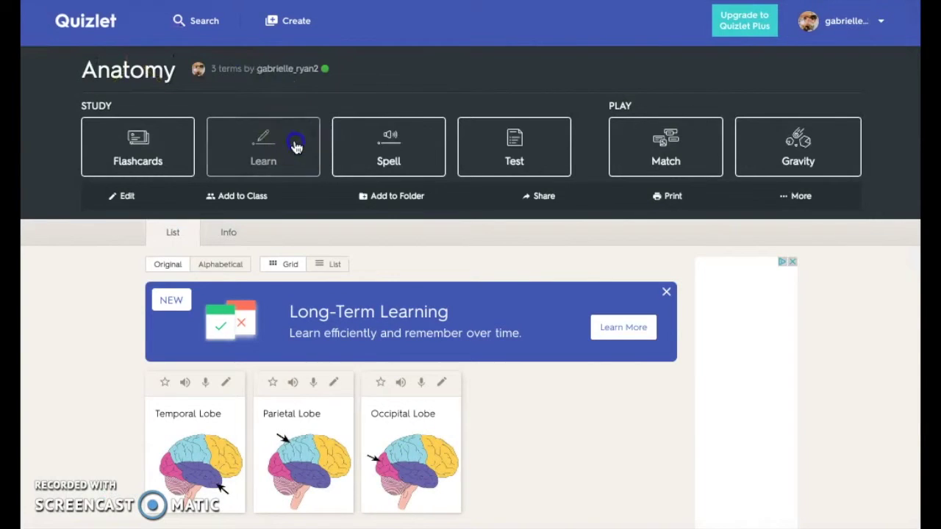
# In Learn mode, answer the question with 'Temporal Lobe', then go back to the set.
pyautogui.click(295, 147)
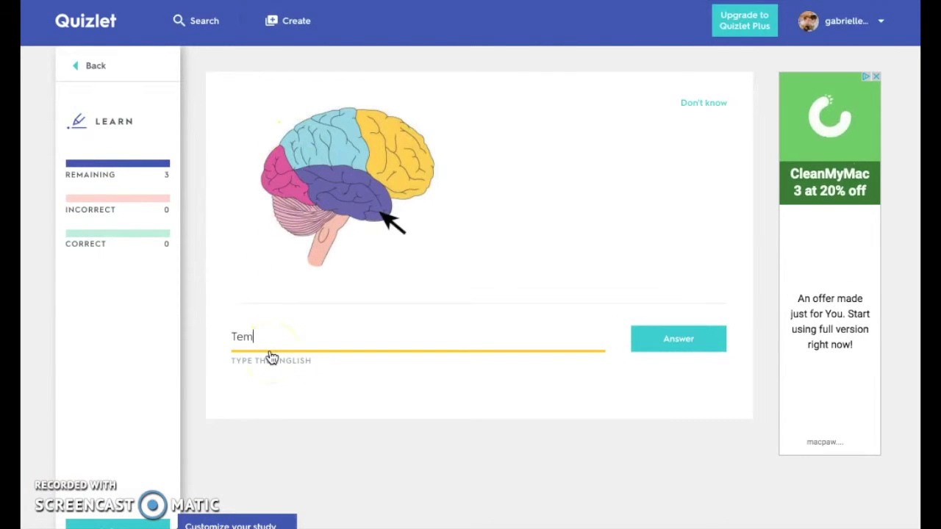
pyautogui.write('obe')
pyautogui.click(294, 353)
pyautogui.click(630, 345)
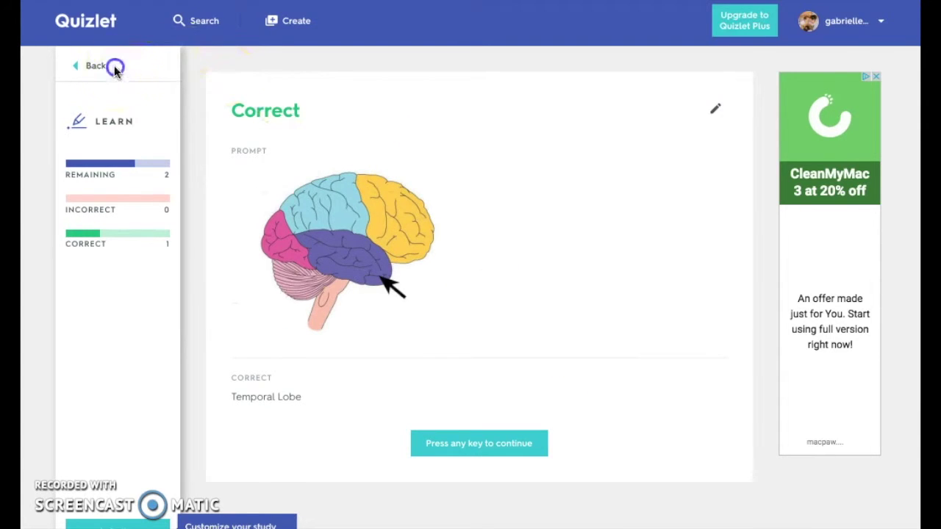
pyautogui.click(89, 66)
pyautogui.click(393, 151)
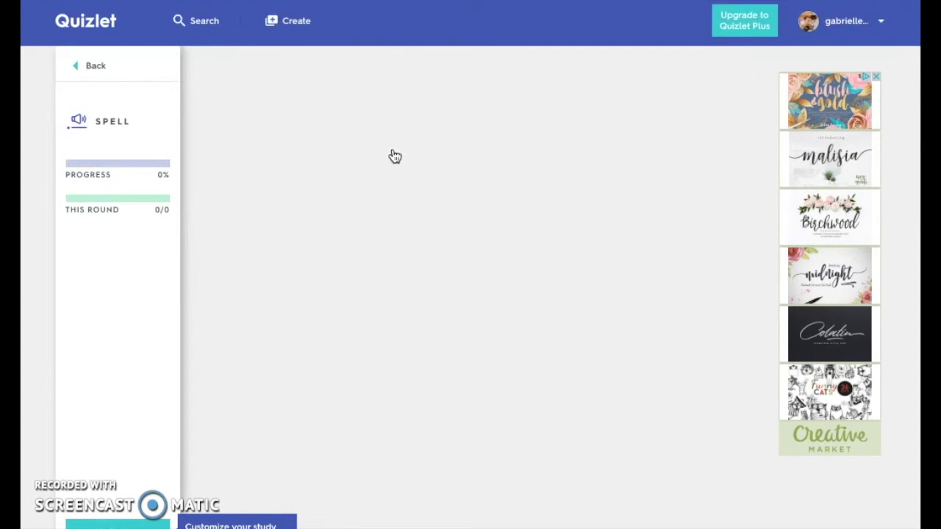
pyautogui.click(274, 128)
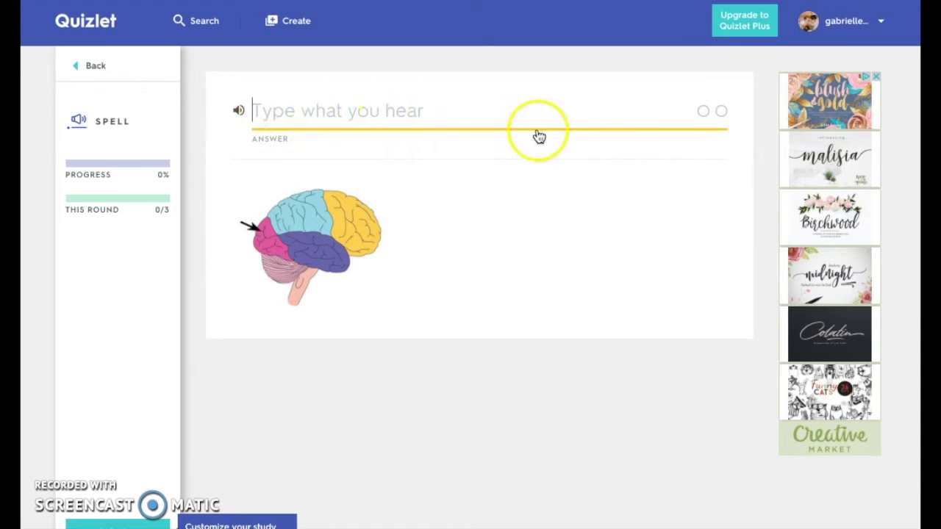
pyautogui.click(96, 62)
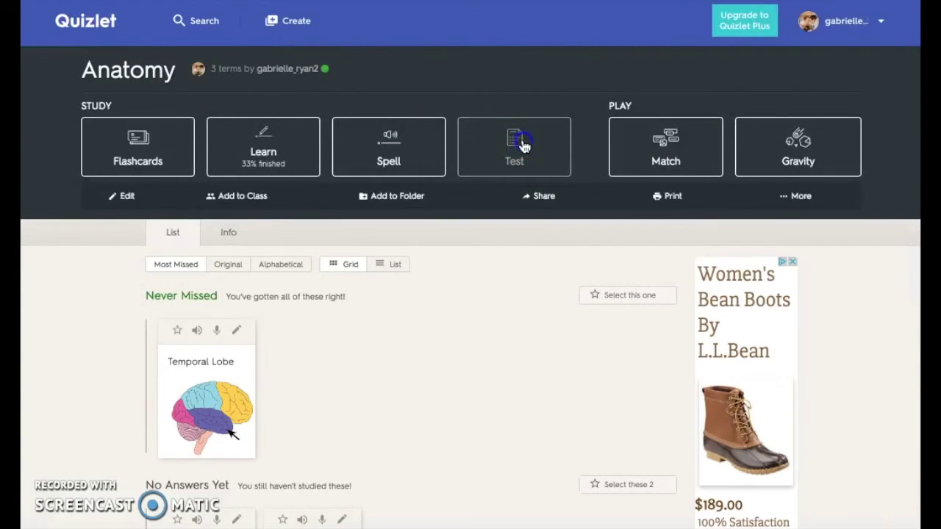
pyautogui.click(523, 142)
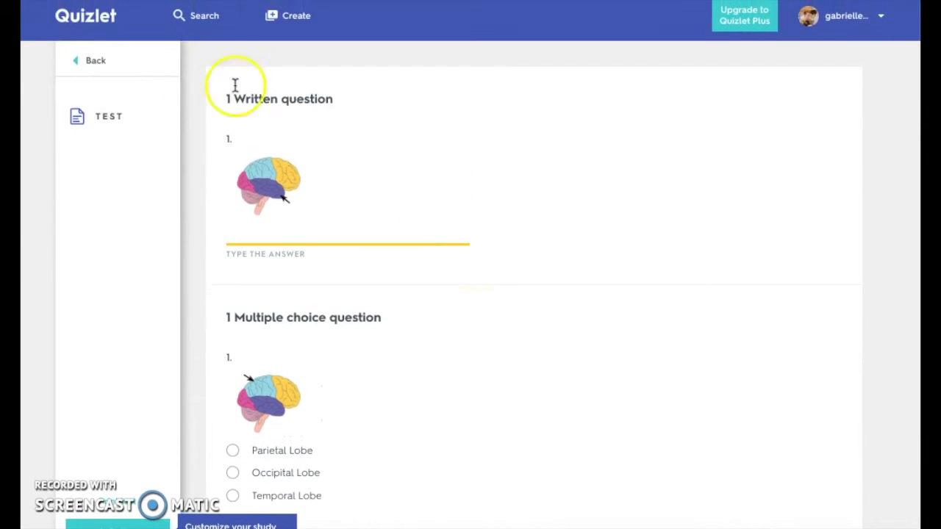
pyautogui.click(103, 60)
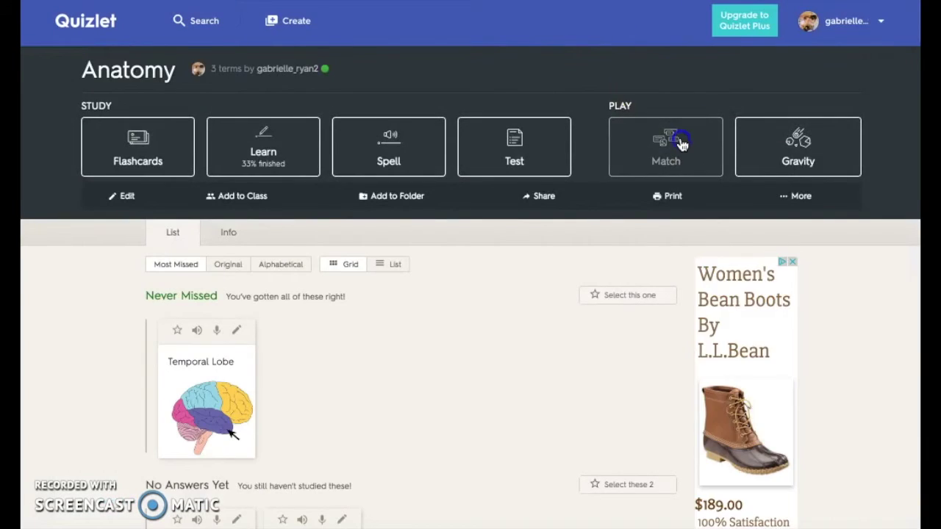
# Play Match, pairing the brain images with Occipital, Parietal and Temporal Lobe for a 21-second time.
pyautogui.click(683, 142)
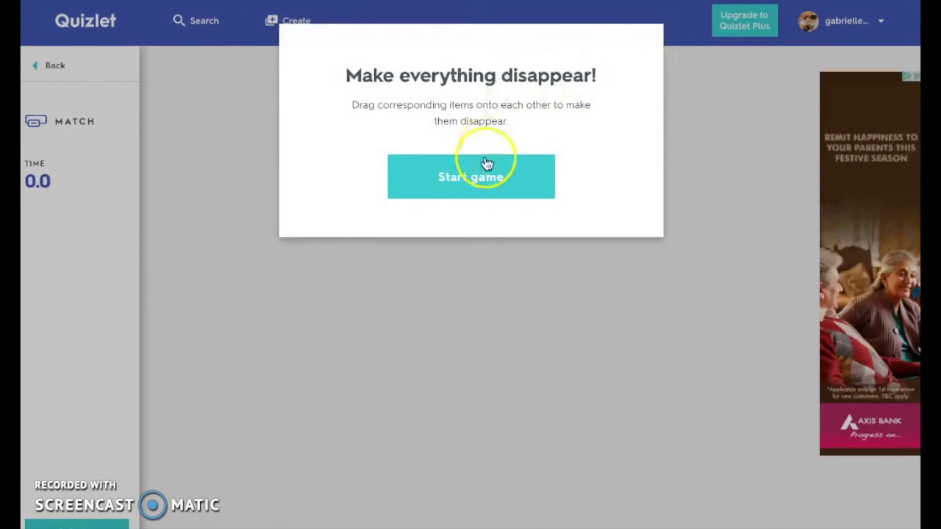
pyautogui.click(486, 169)
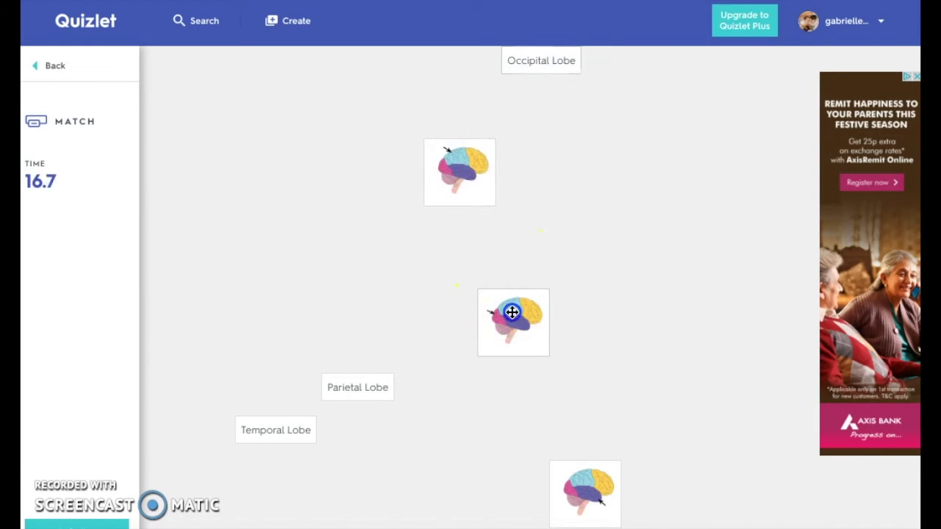
pyautogui.moveTo(512, 312); pyautogui.dragTo(537, 56)
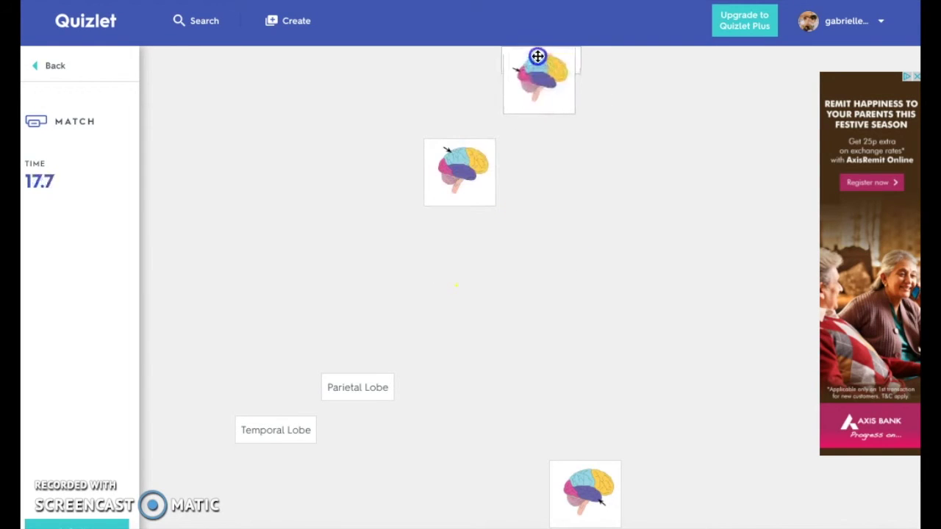
pyautogui.moveTo(459, 169); pyautogui.dragTo(364, 390)
pyautogui.moveTo(288, 437); pyautogui.dragTo(548, 471)
pyautogui.moveTo(548, 470); pyautogui.dragTo(570, 482)
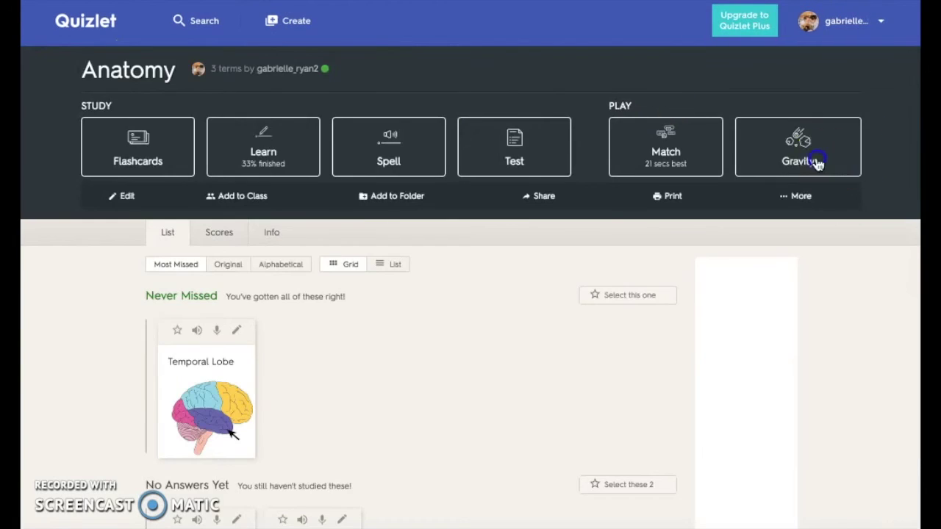
pyautogui.click(815, 163)
# Start Gravity and destroy the asteroid by answering 'Occipital Lobe', scoring 170.
pyautogui.click(536, 304)
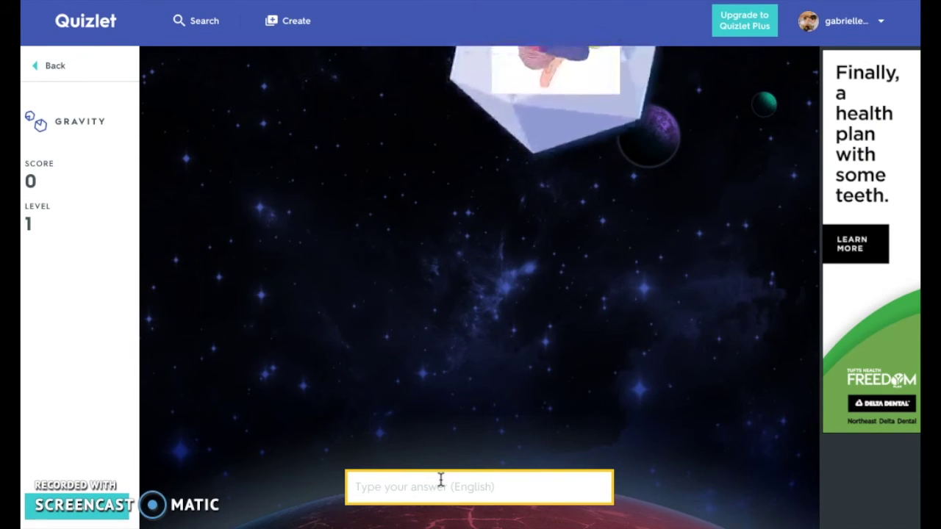
pyautogui.write('O')
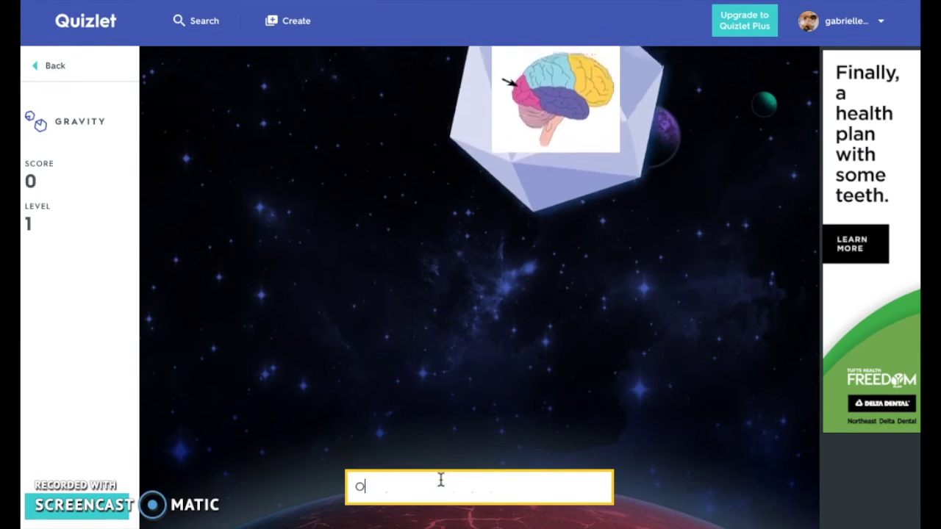
pyautogui.write('ccipital Lobe')
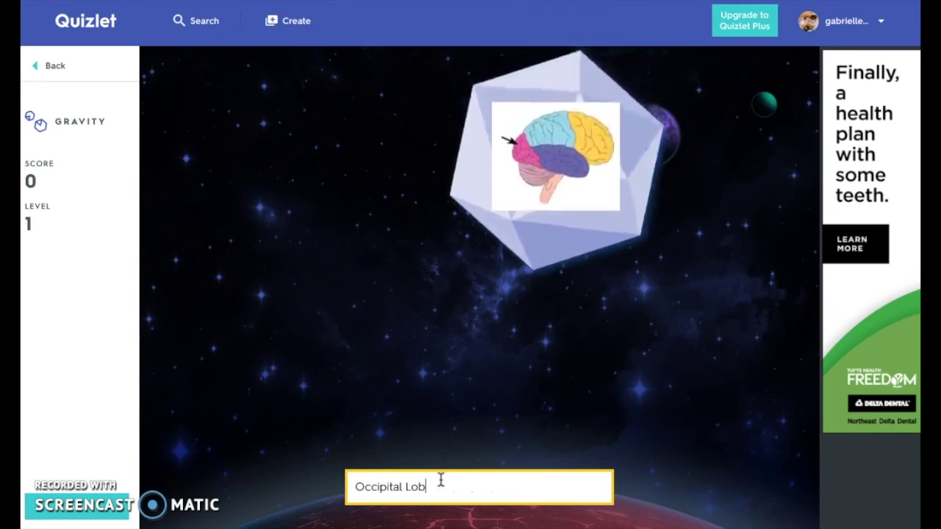
pyautogui.press('Return')
pyautogui.click(494, 305)
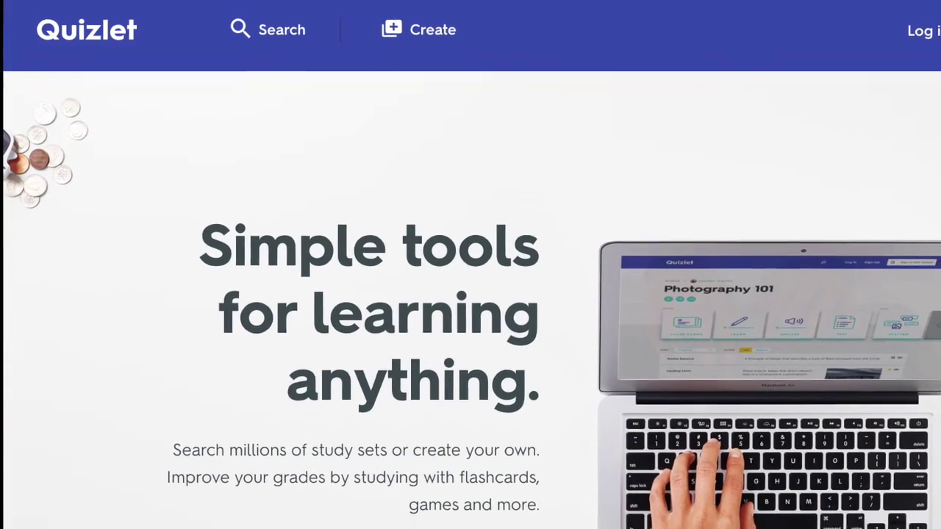